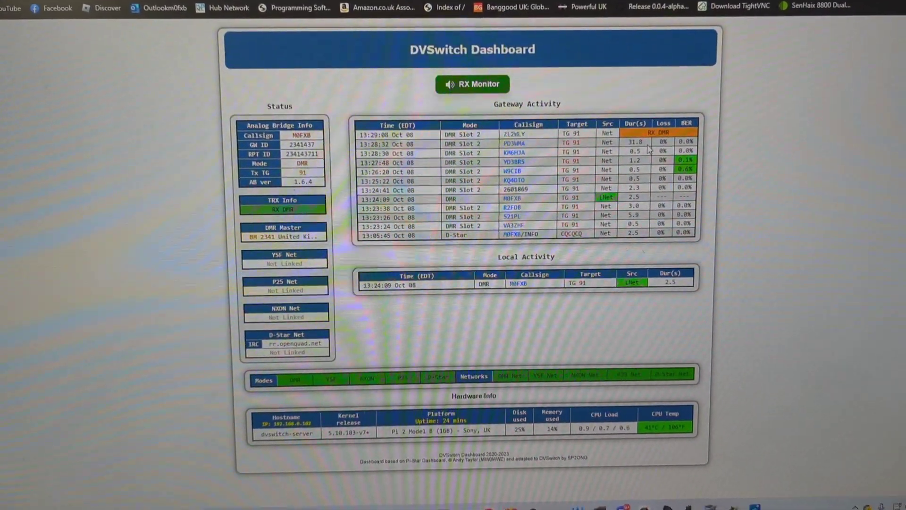
key(super+a)
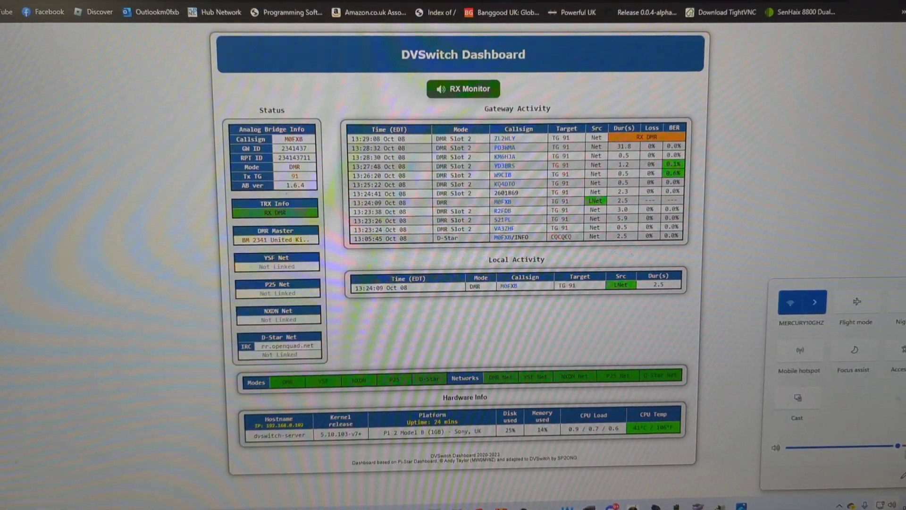
click(889, 442)
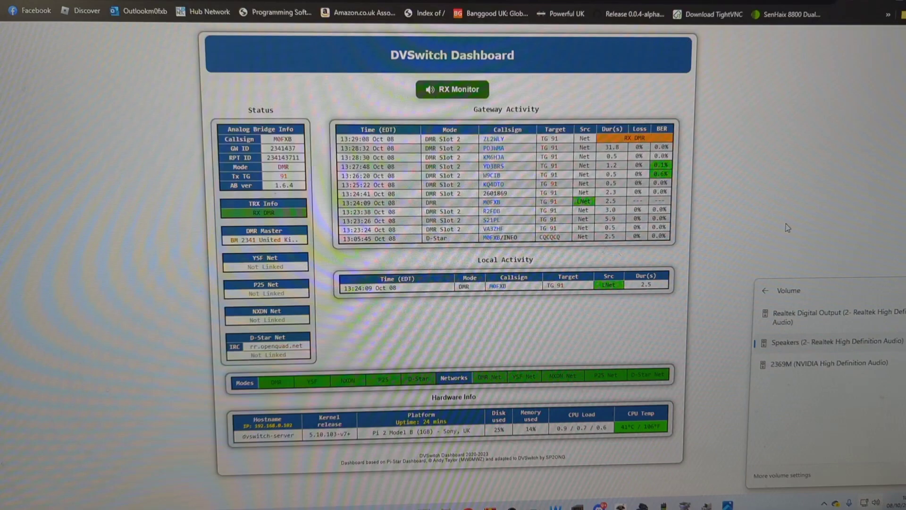
click(779, 227)
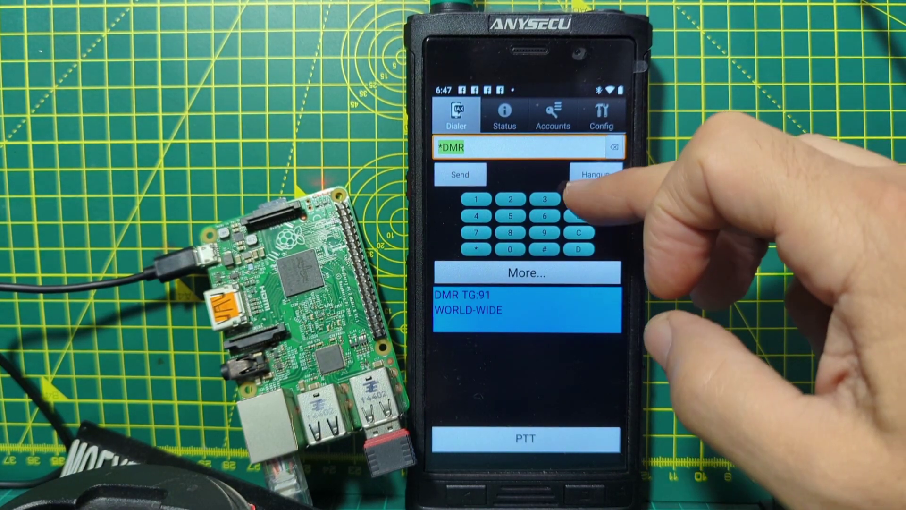
- Switch to D-Star mode and link to reflector REF001 C (REF001CL)
click(602, 178)
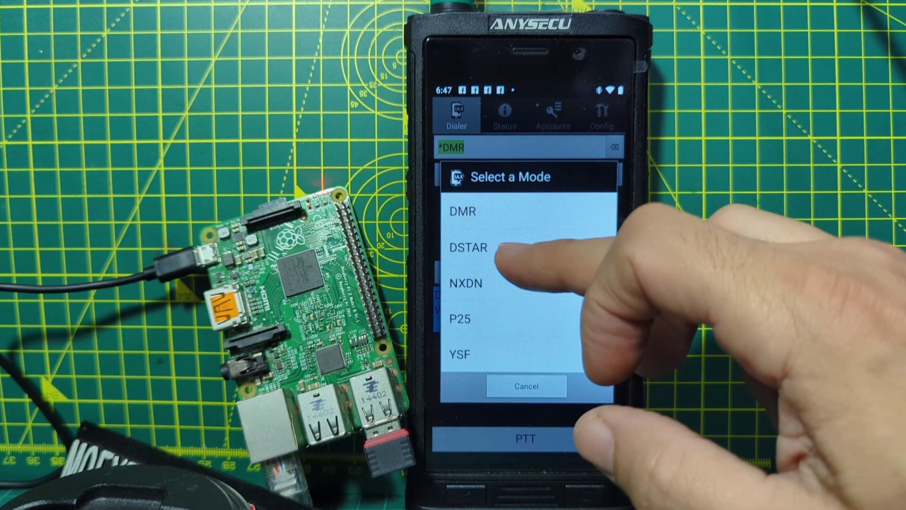
click(499, 249)
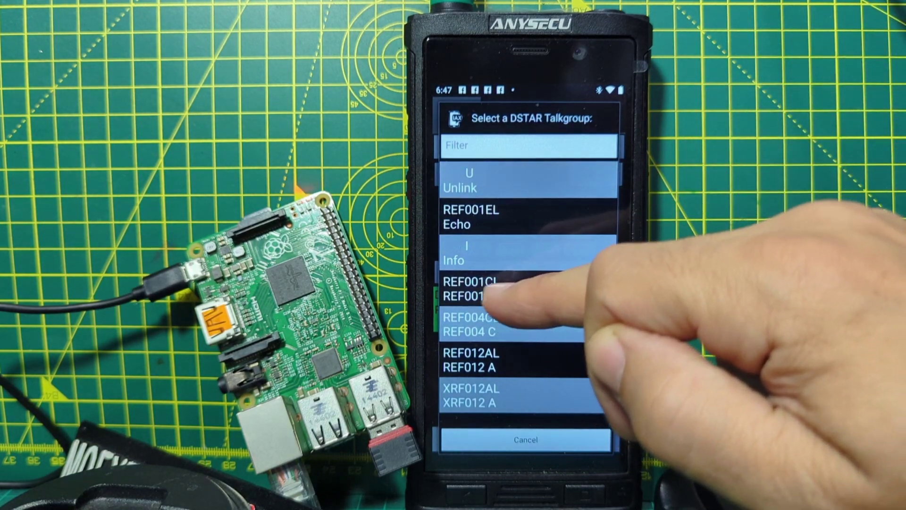
click(481, 297)
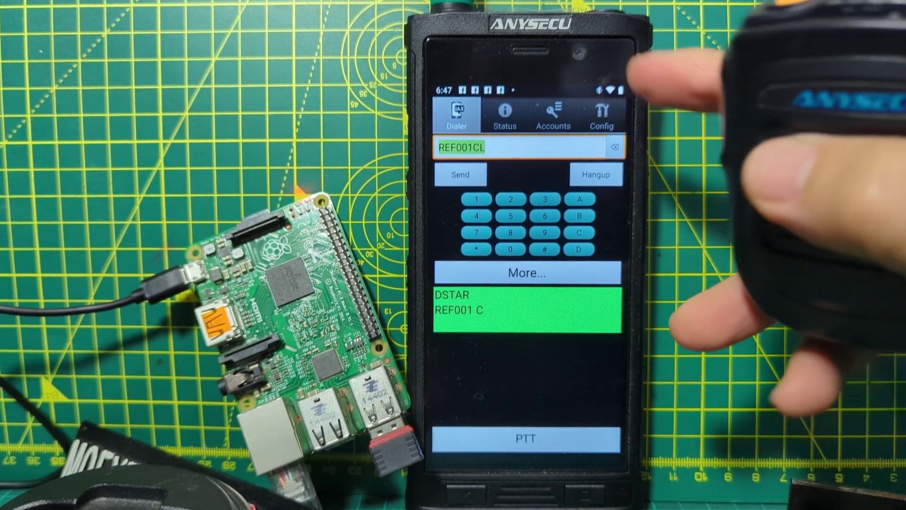
- Turn on Enable Big PTT under UI Settings in the Config tab
click(602, 113)
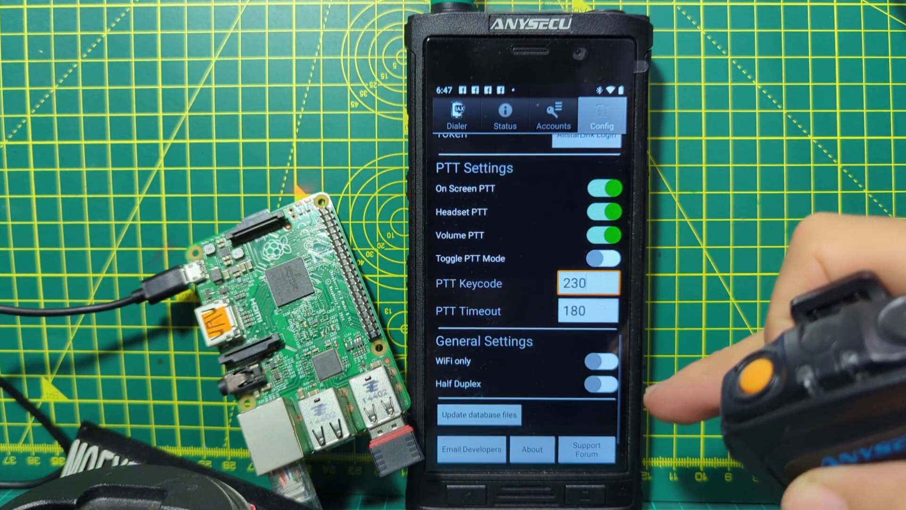
drag(505, 253, 516, 324)
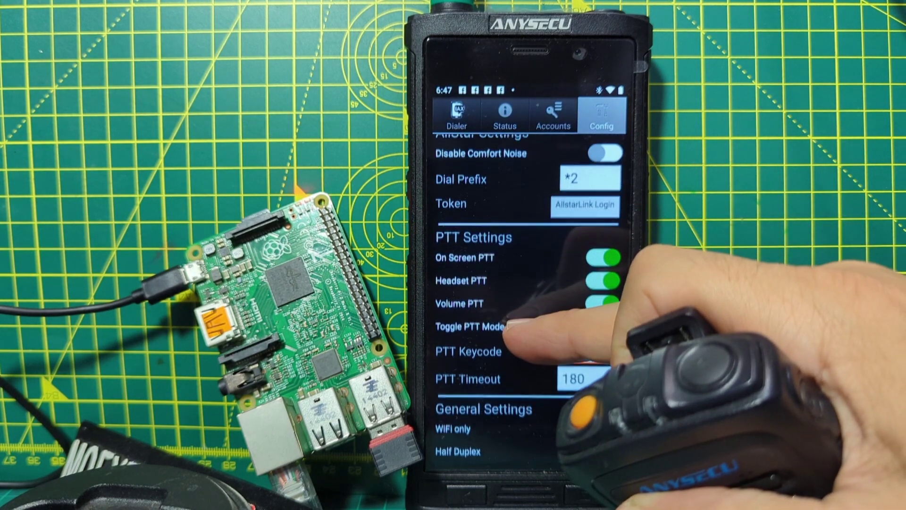
drag(506, 273, 520, 364)
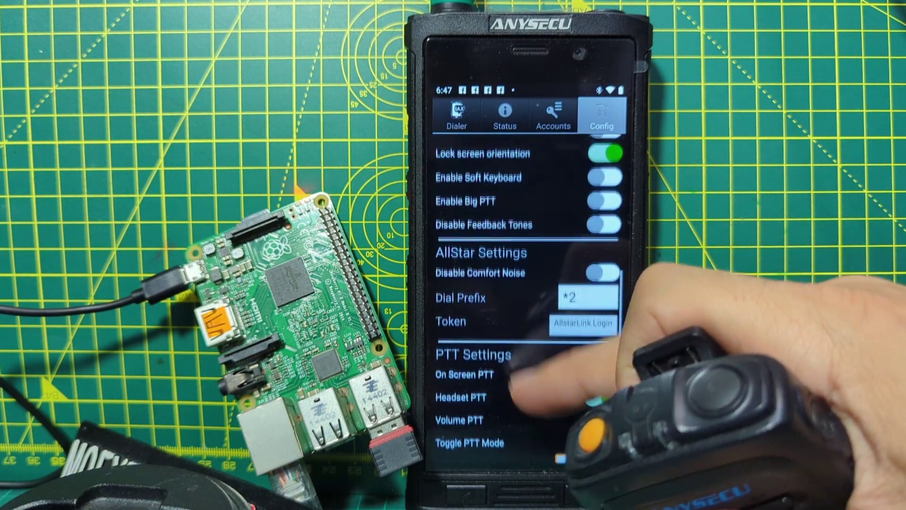
scroll(528, 298, up, 1)
scroll(528, 297, up, 2)
scroll(528, 297, up, 1)
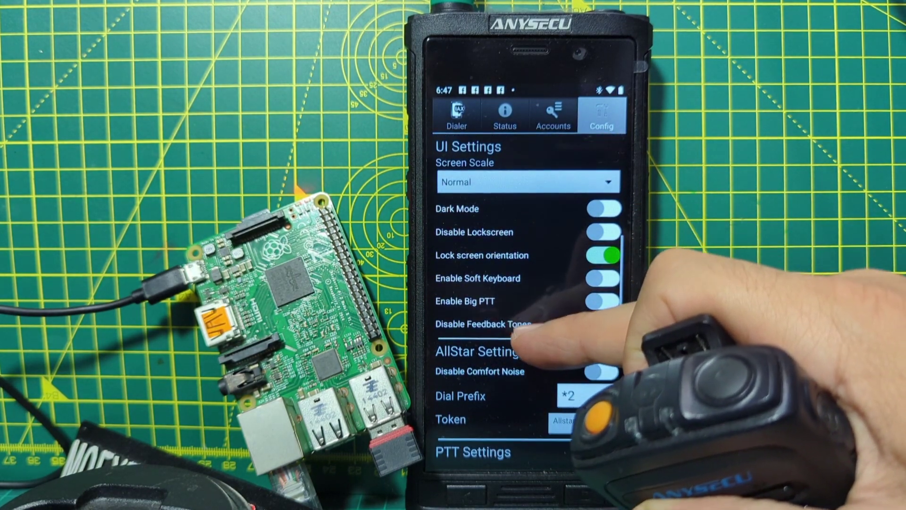
scroll(527, 311, down, 1)
scroll(528, 298, down, 1)
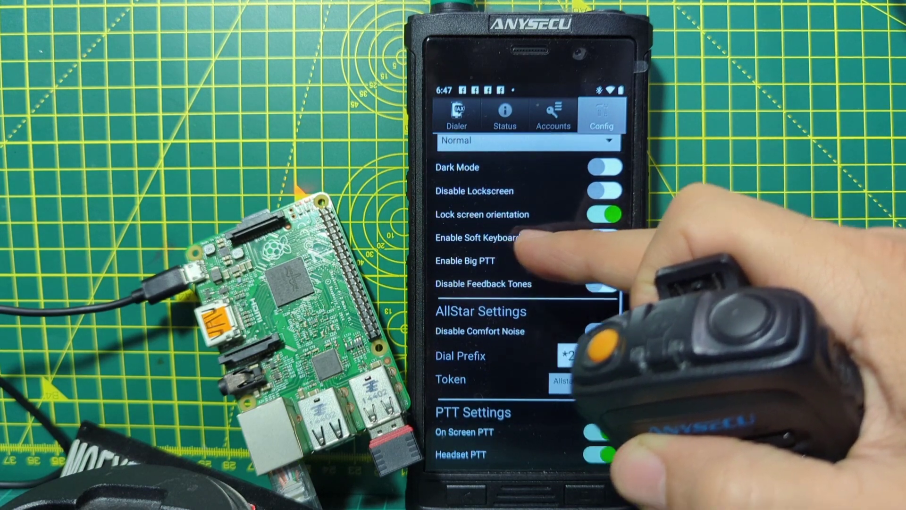
scroll(528, 297, down, 2)
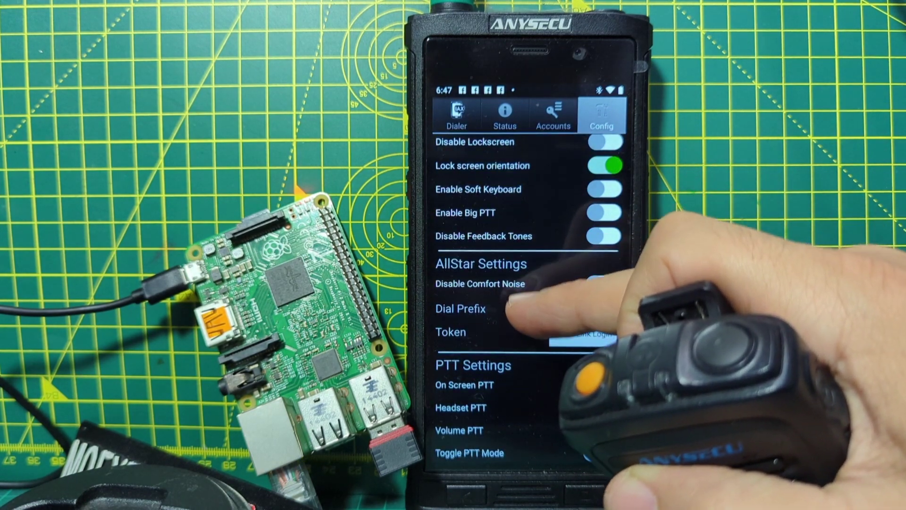
scroll(527, 305, down, 1)
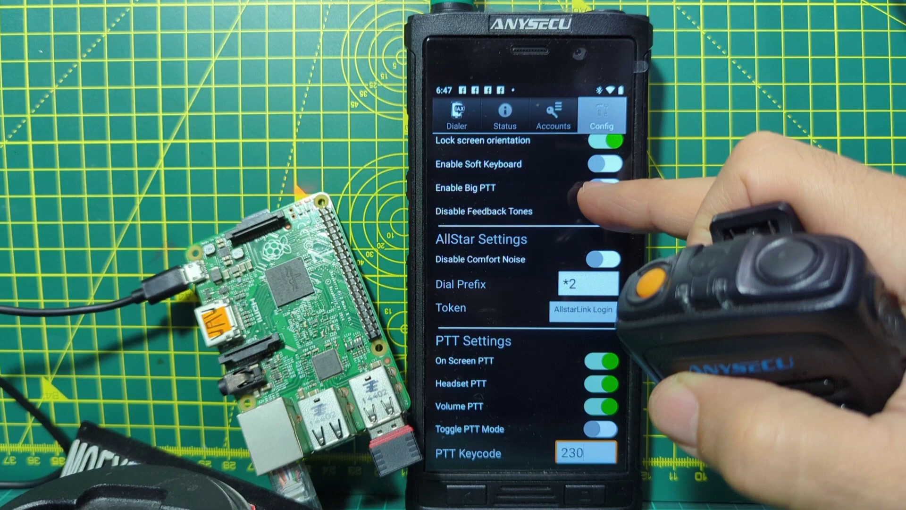
click(602, 188)
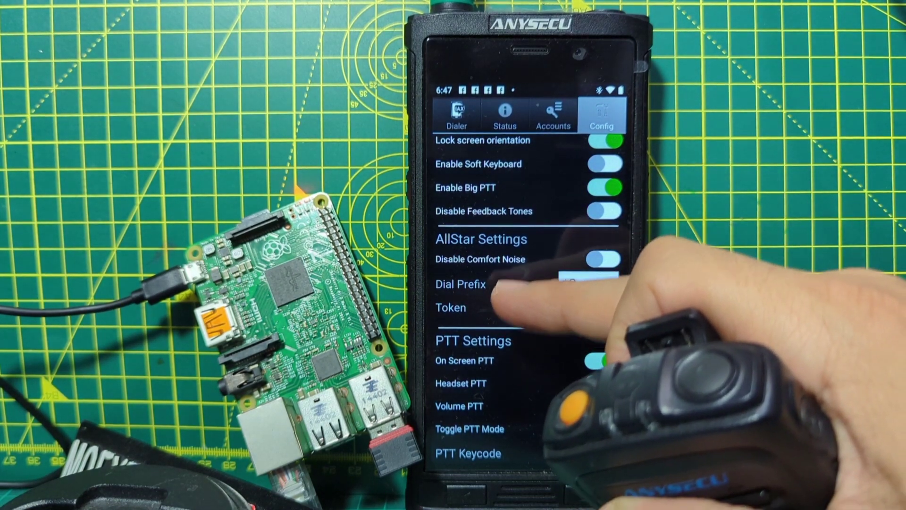
scroll(510, 297, down, 2)
scroll(528, 304, down, 2)
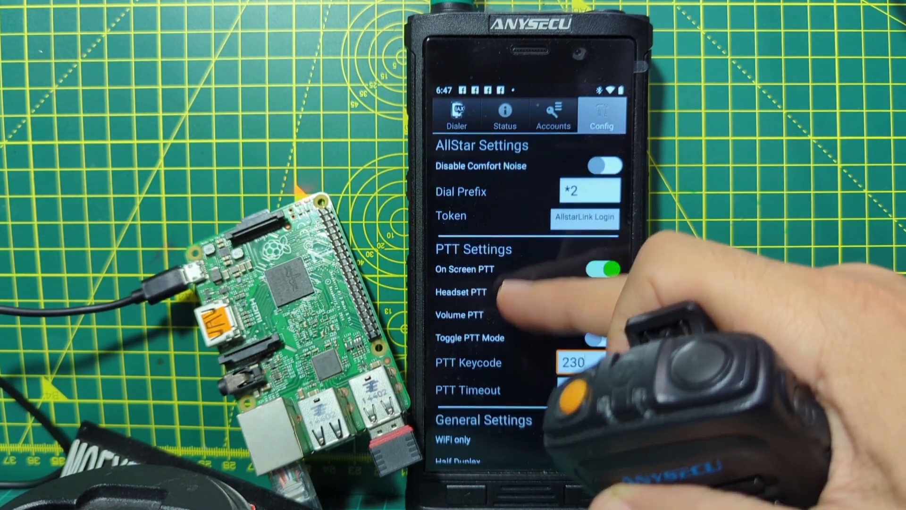
scroll(509, 297, down, 3)
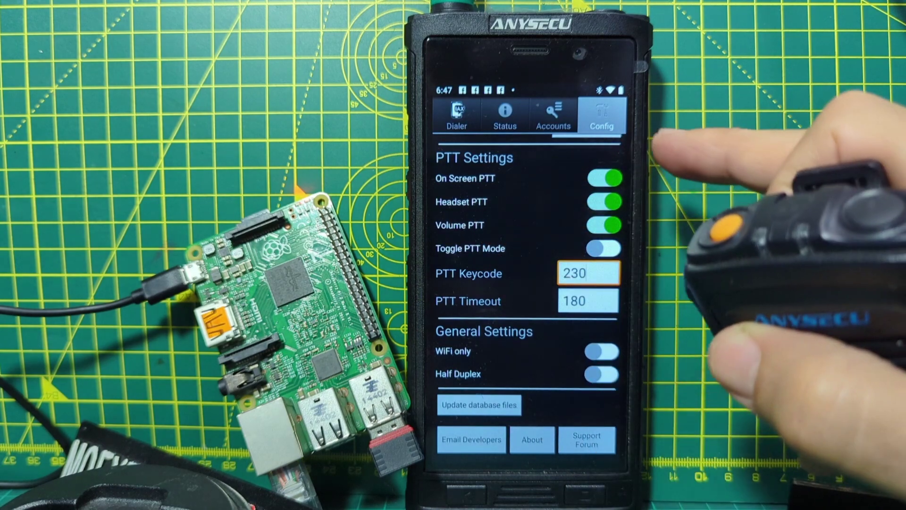
scroll(528, 298, down, 1)
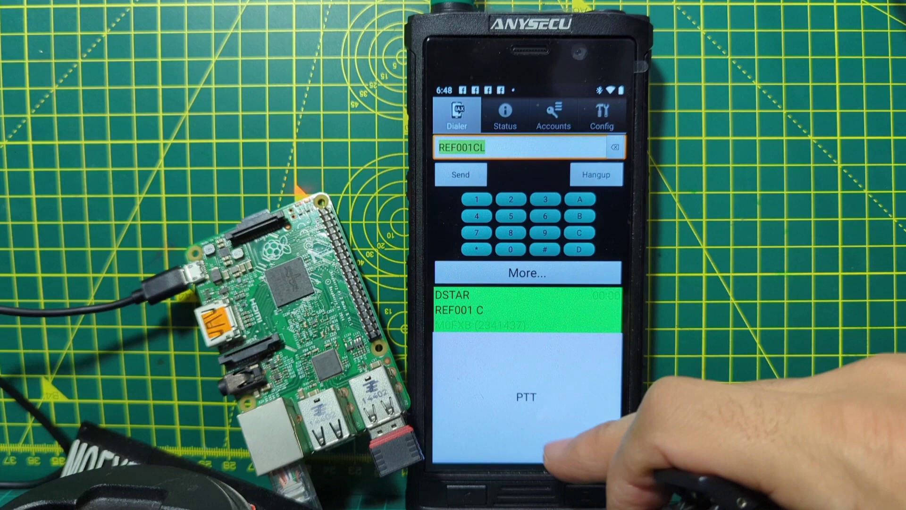
- Send a short test transmission on REF001 C using the large PTT button
click(527, 407)
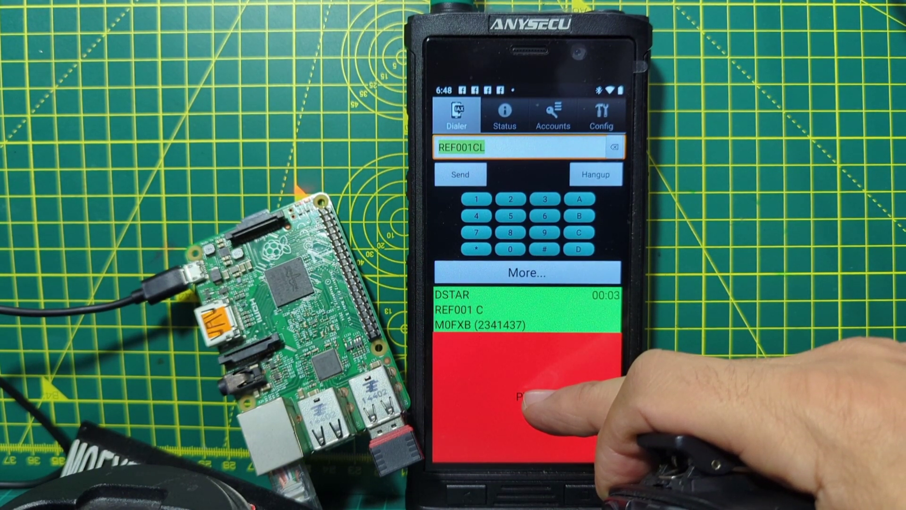
click(527, 396)
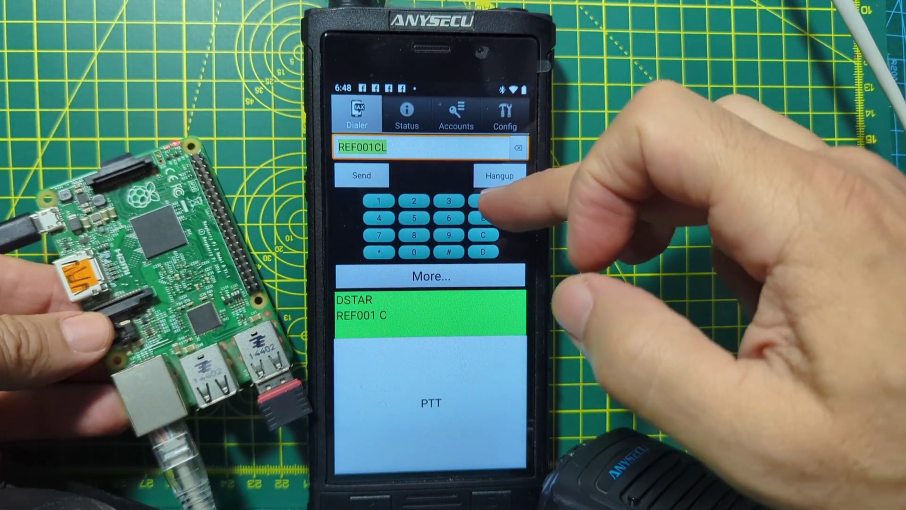
- Switch the app to YSF mode and browse the list of YSF rooms
click(474, 202)
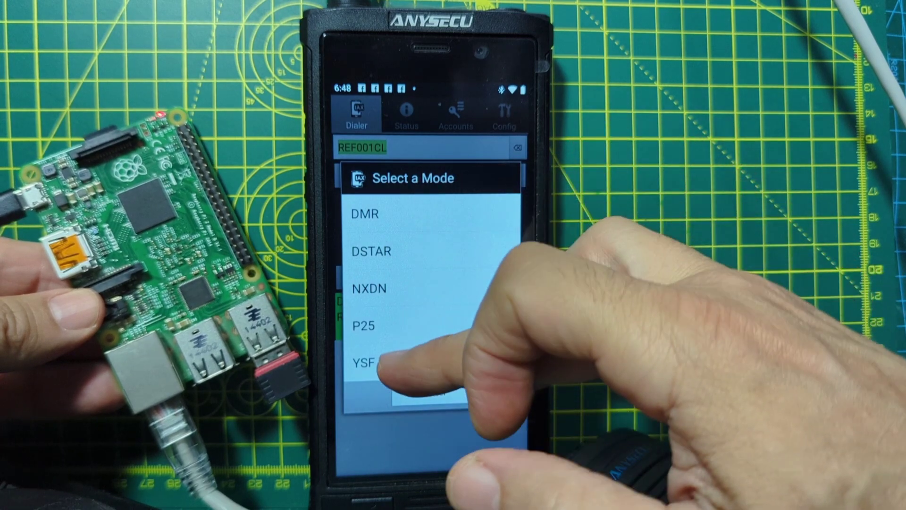
click(379, 362)
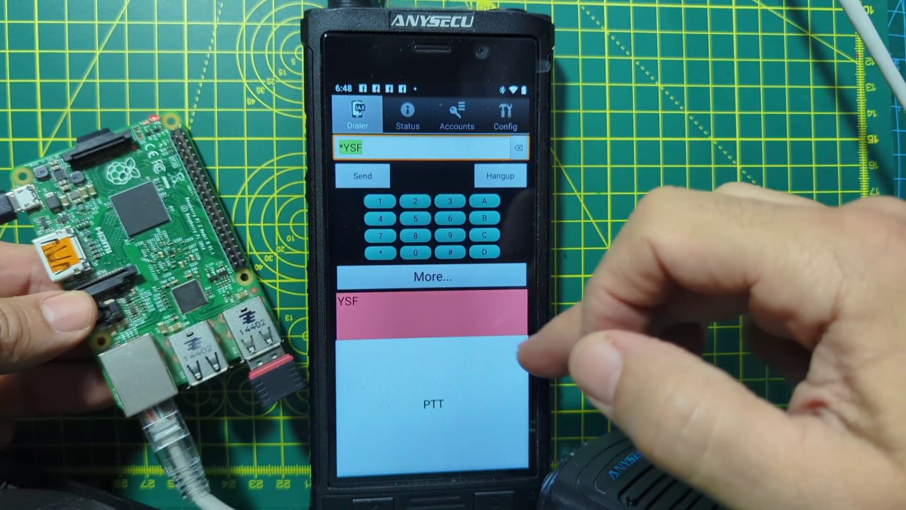
click(476, 222)
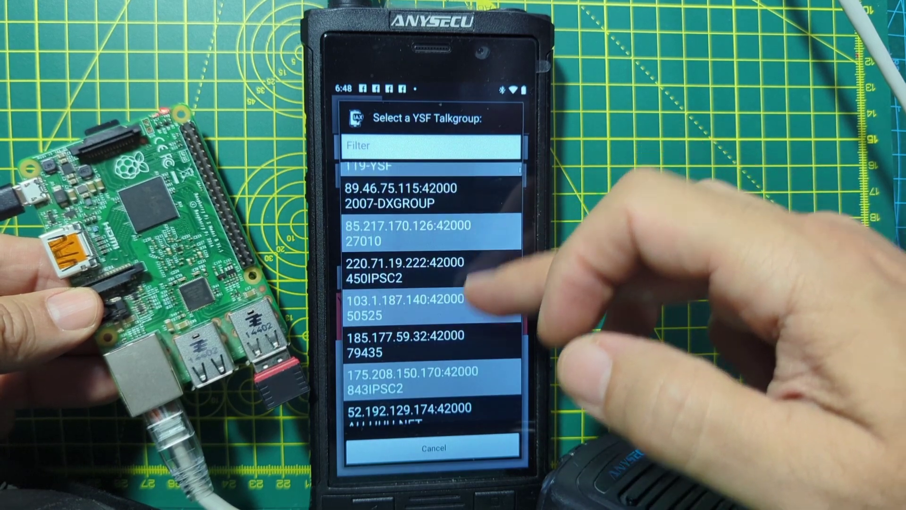
drag(467, 290, 489, 213)
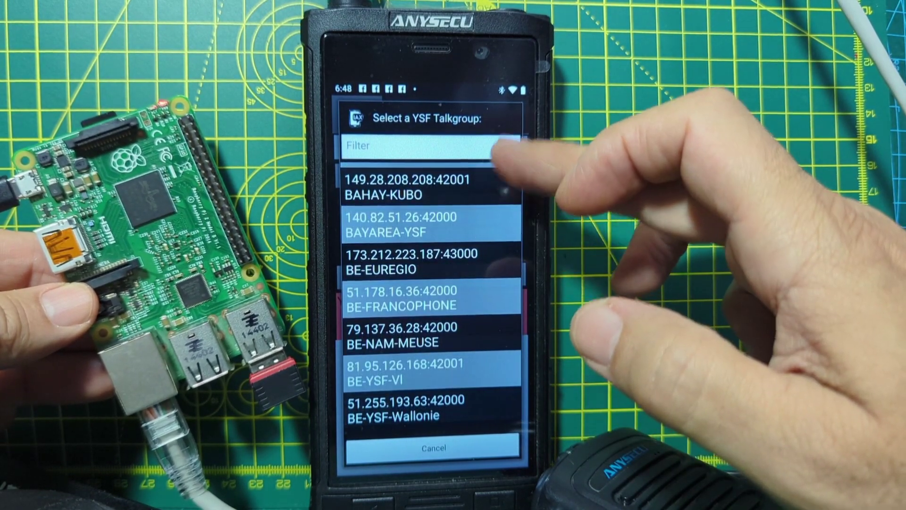
scroll(432, 297, down, 5)
scroll(432, 298, down, 5)
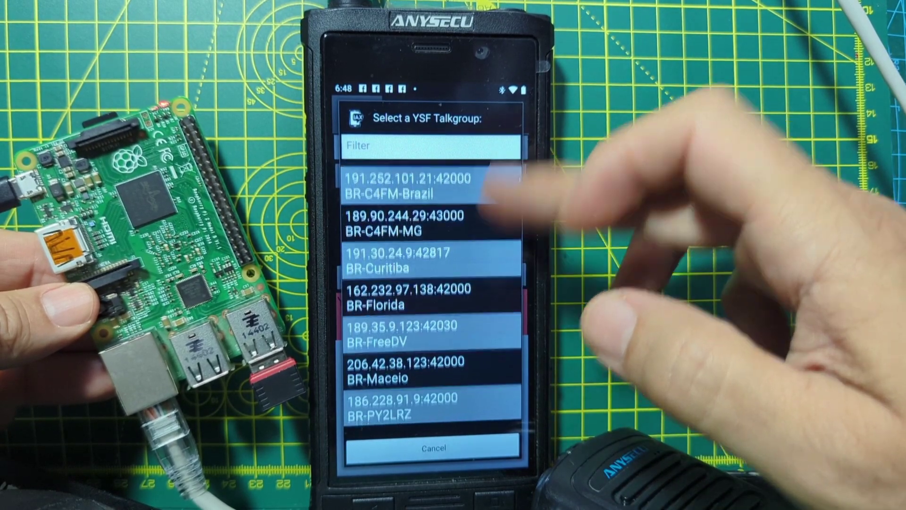
scroll(433, 298, down, 5)
scroll(432, 297, down, 5)
scroll(432, 297, down, 3)
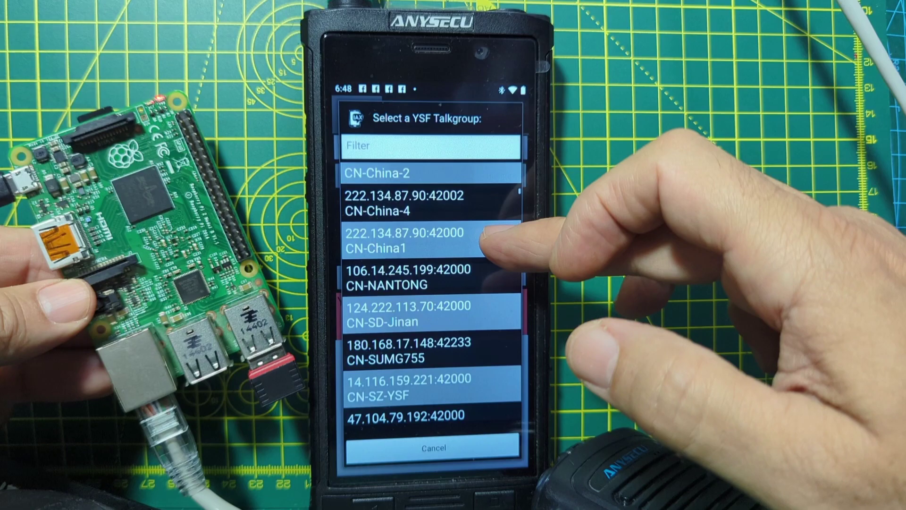
scroll(510, 247, down, 5)
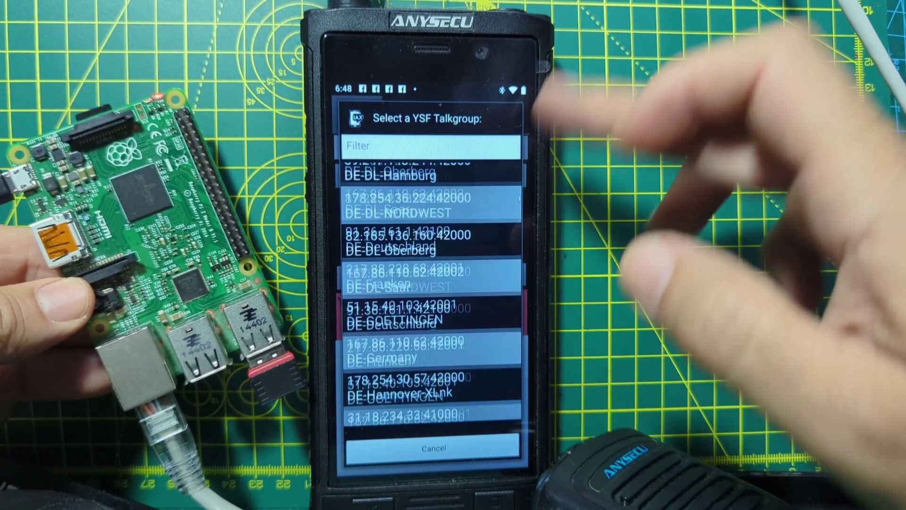
scroll(516, 251, down, 5)
scroll(431, 284, down, 5)
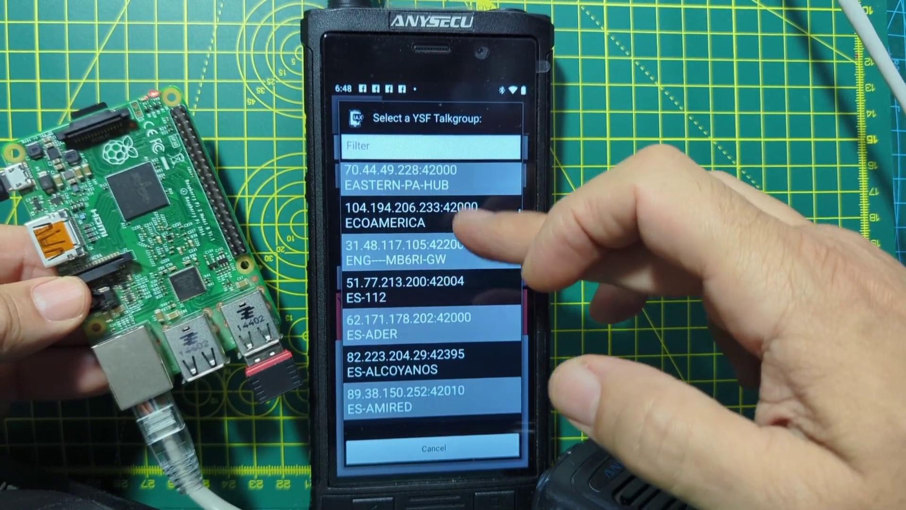
scroll(431, 284, up, 5)
scroll(431, 283, up, 10)
- Filter rooms by 'america', try talkgroup number 21080, then cancel the picker
click(433, 146)
text(a)
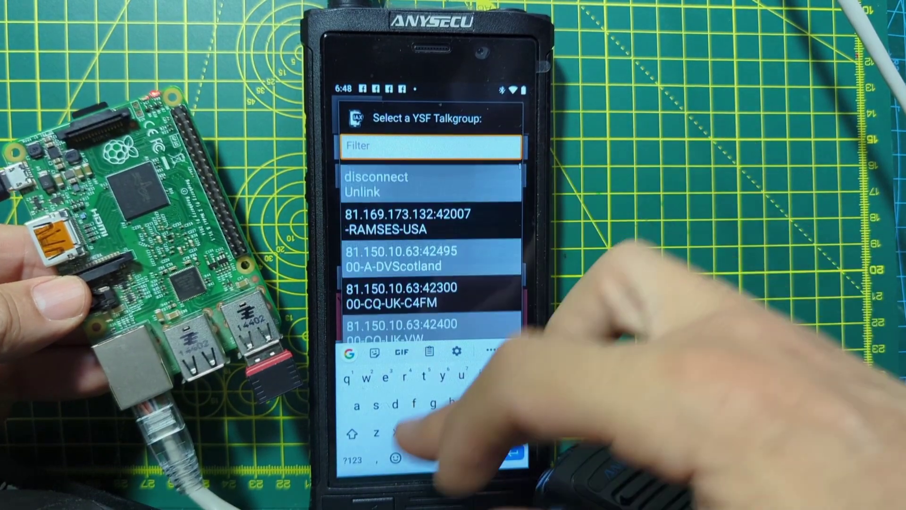
text(m)
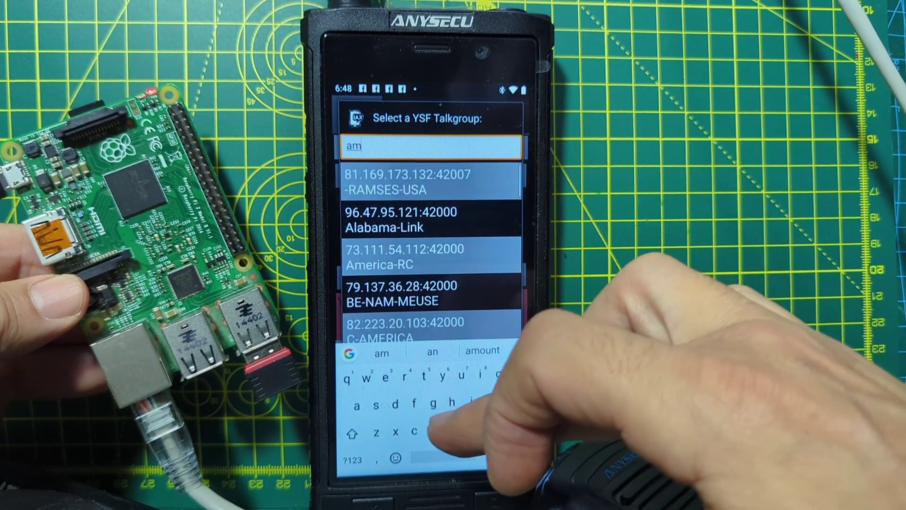
text(er)
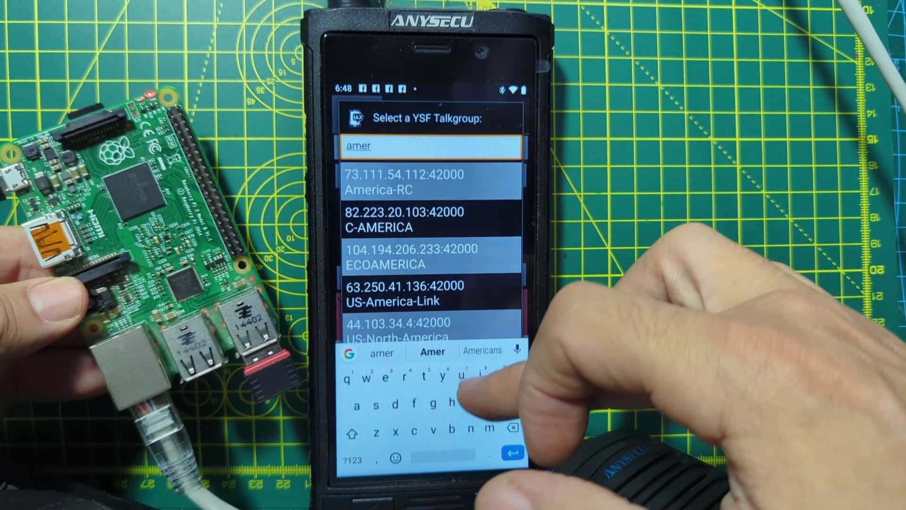
text(ica)
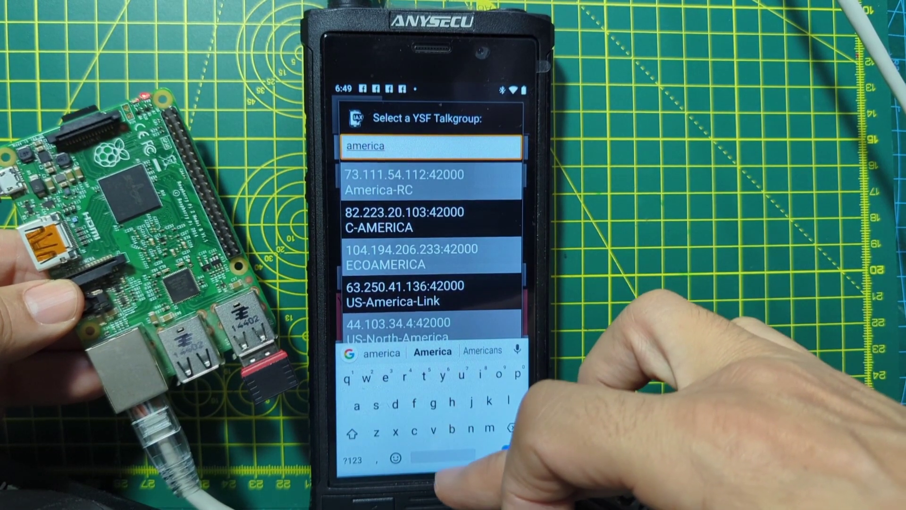
text( l)
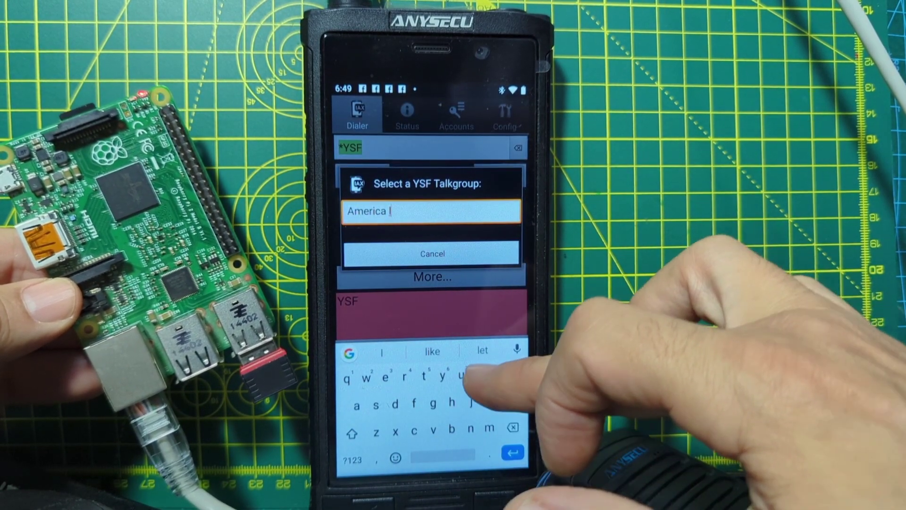
text(i)
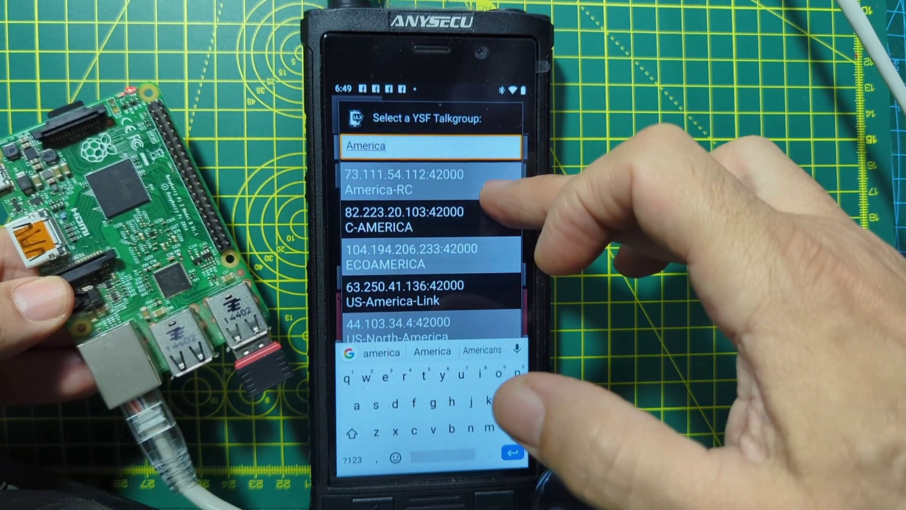
key(Return)
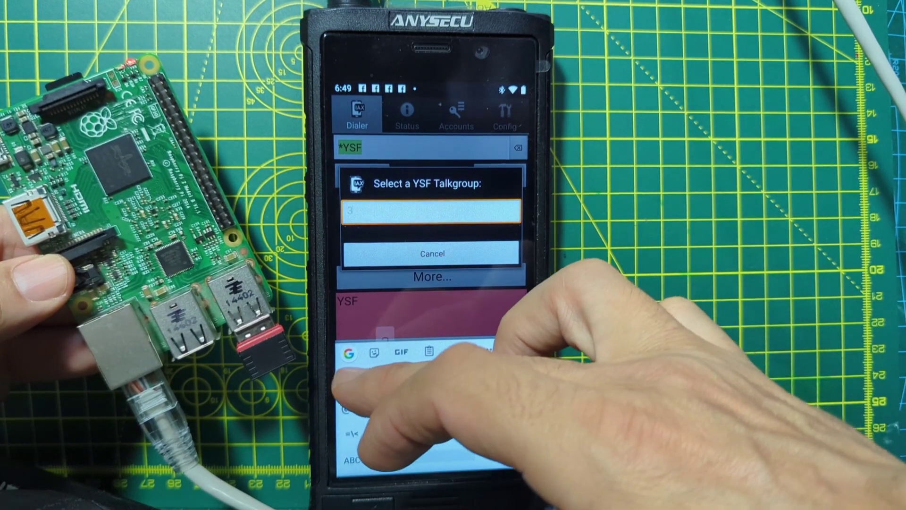
text(31)
key(BackSpace)
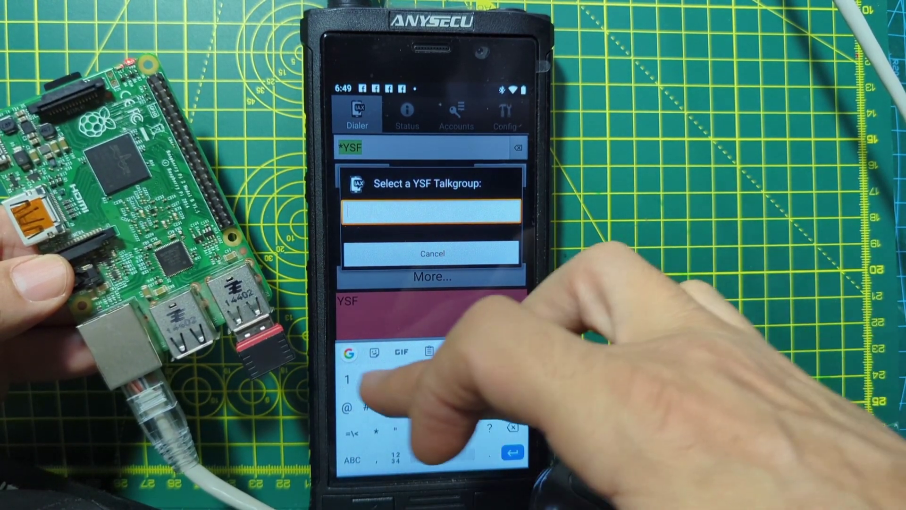
text(21)
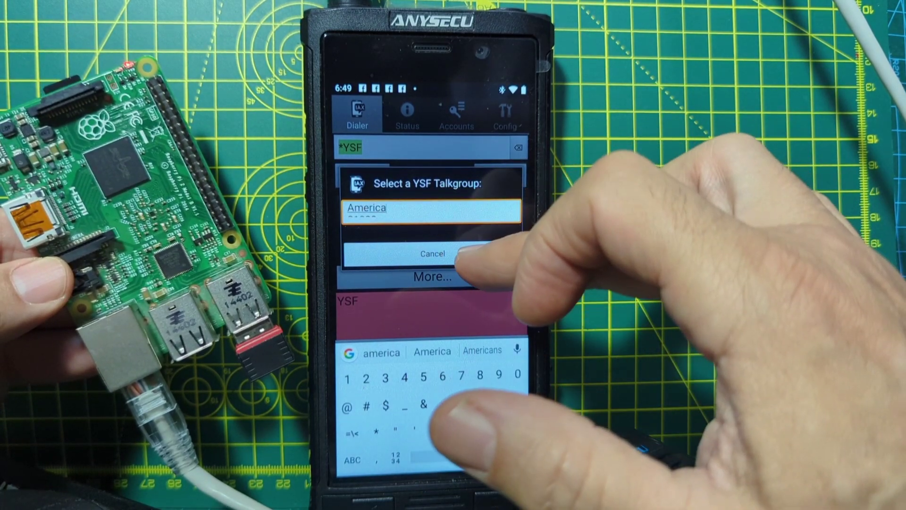
click(425, 210)
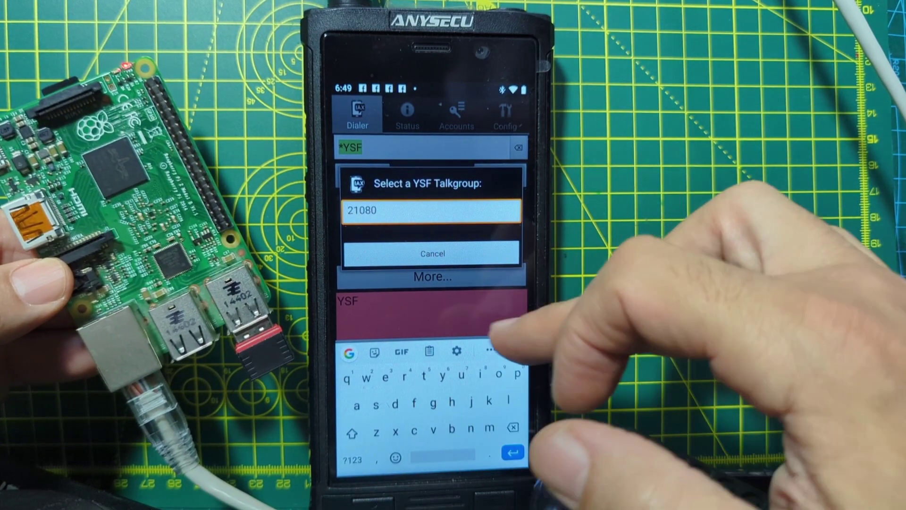
click(434, 253)
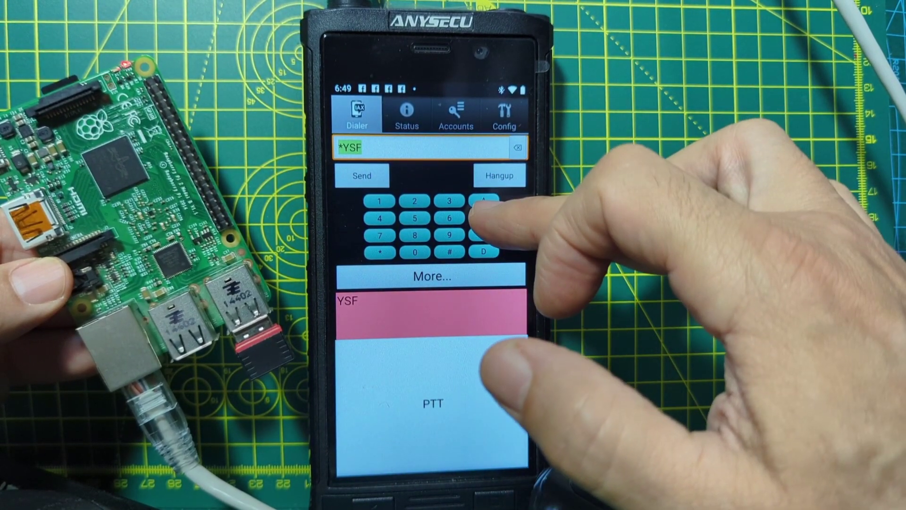
- Link to YSF room 00-CQ-UK-C4FM and send a short test transmission
click(484, 204)
drag(469, 327, 478, 275)
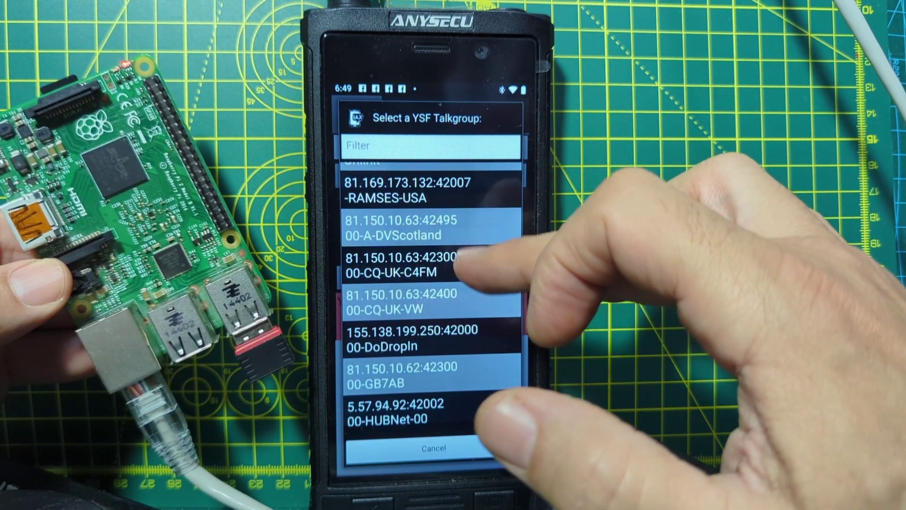
click(467, 264)
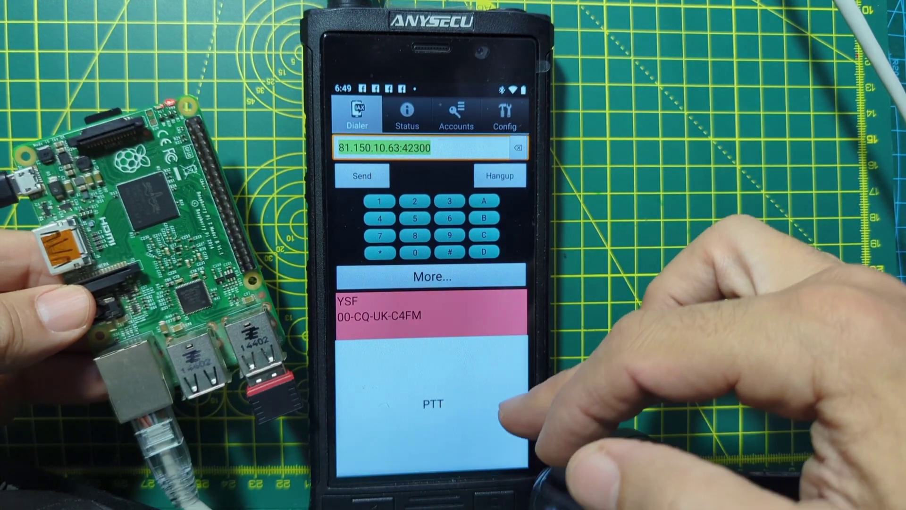
click(455, 412)
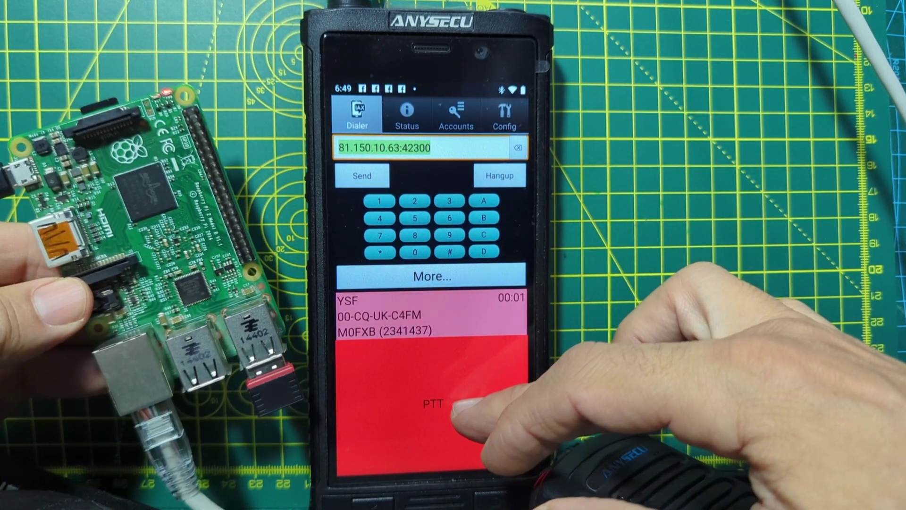
click(455, 407)
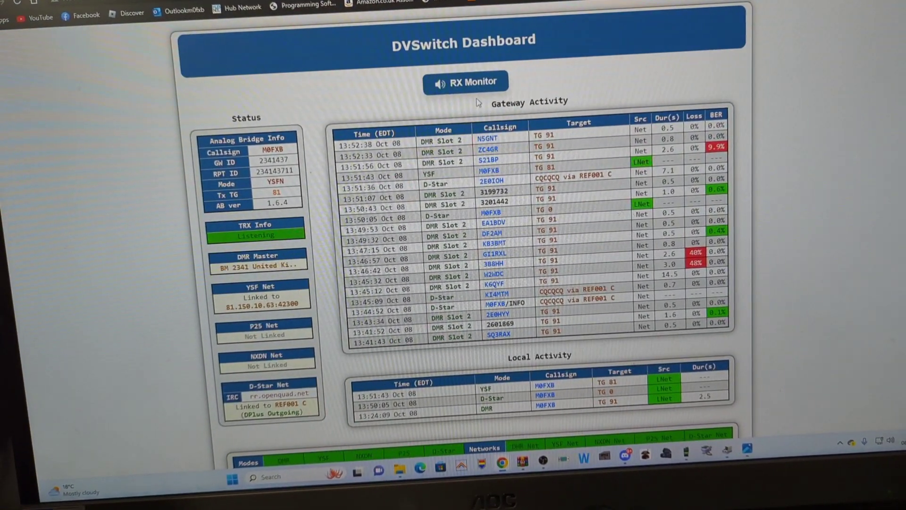
- Turn on the dashboard's RX Monitor so the button shows green
click(472, 90)
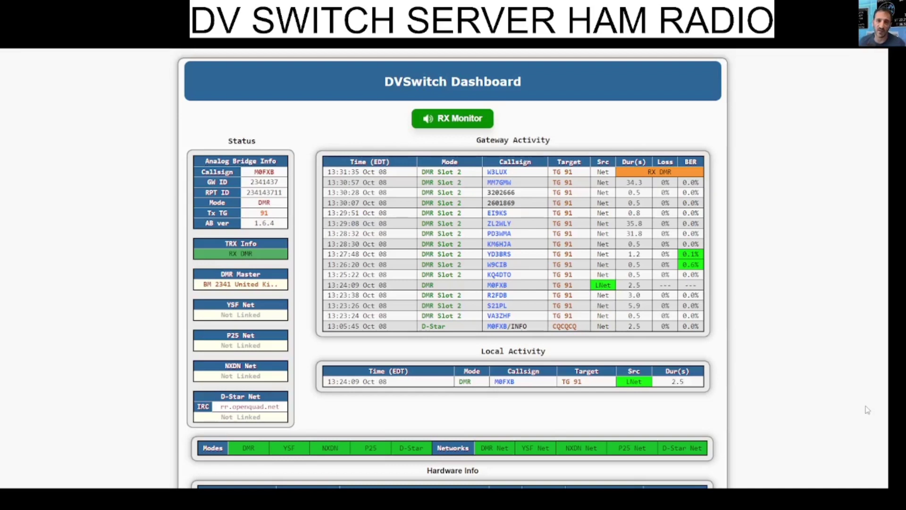
click(843, 498)
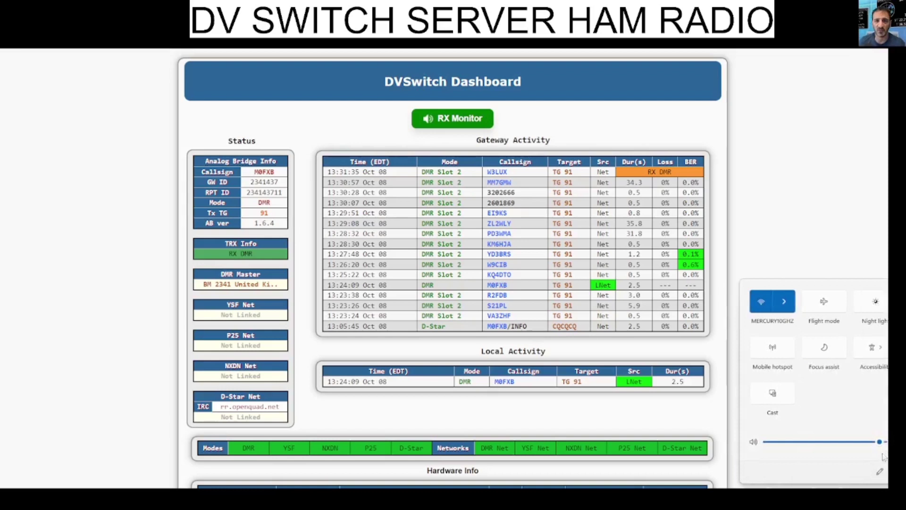
click(888, 444)
click(884, 179)
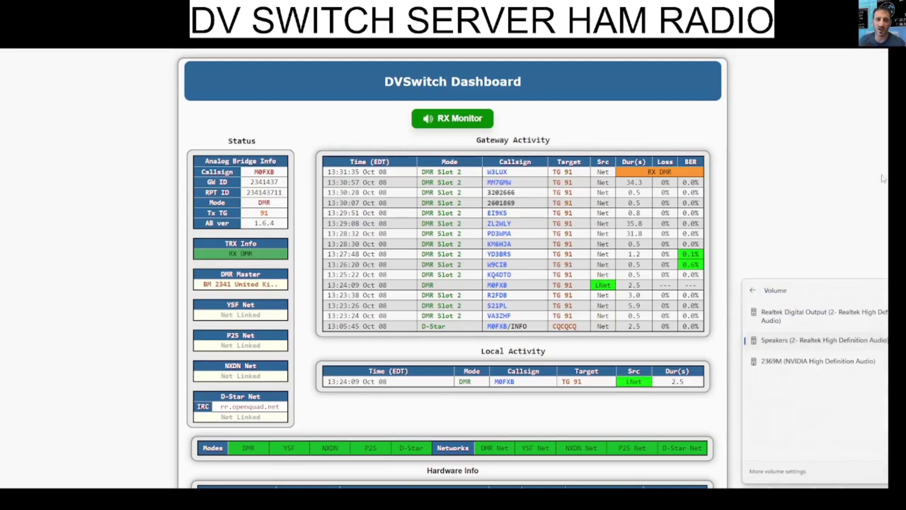